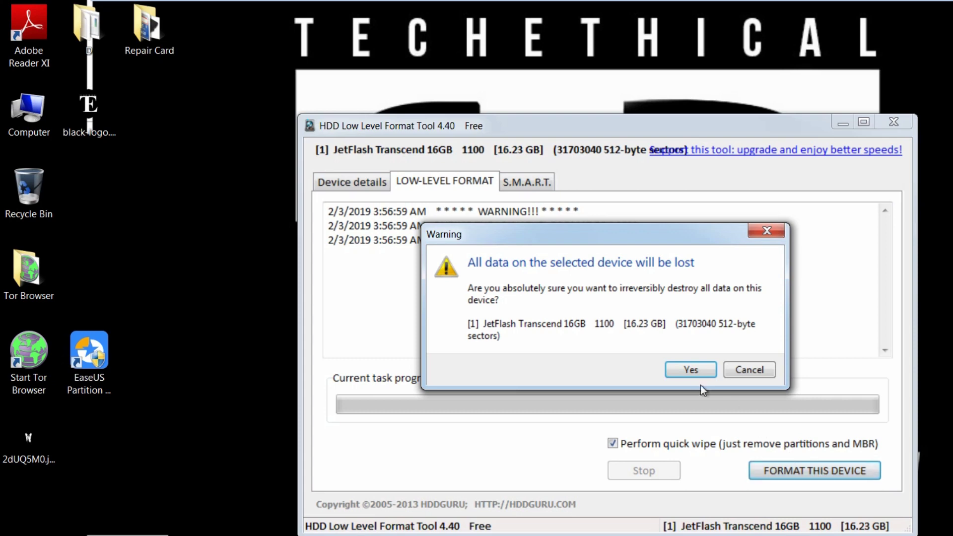
- Confirm the low-level format of the JetFlash Transcend 16GB device with quick wipe, and close the format tool when it completes
click(693, 371)
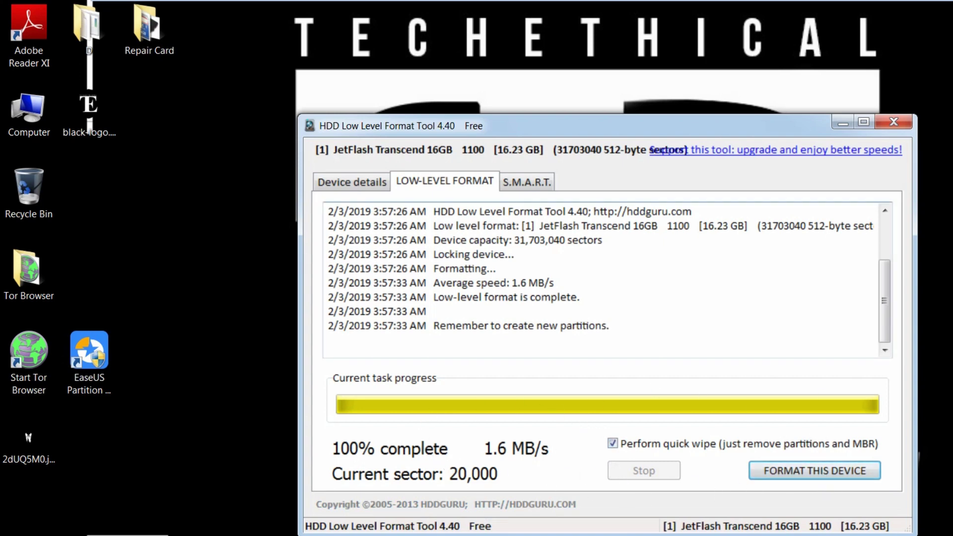
click(897, 123)
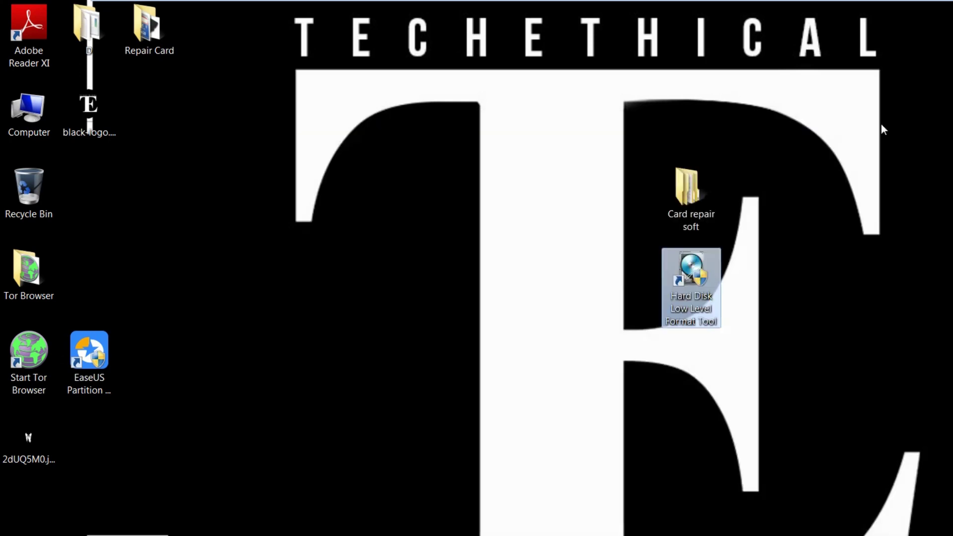
- Open the computer's management console and display Disk Management
right_click(25, 111)
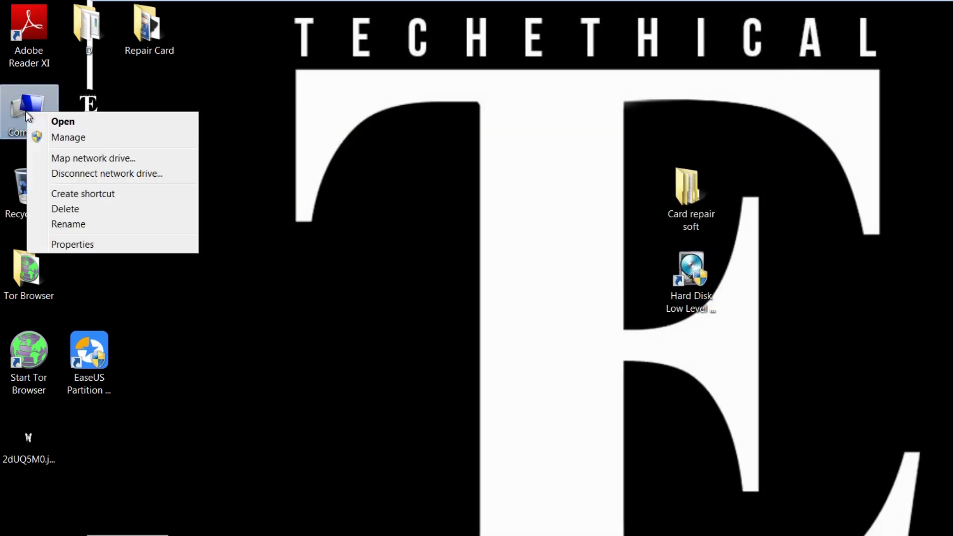
click(68, 138)
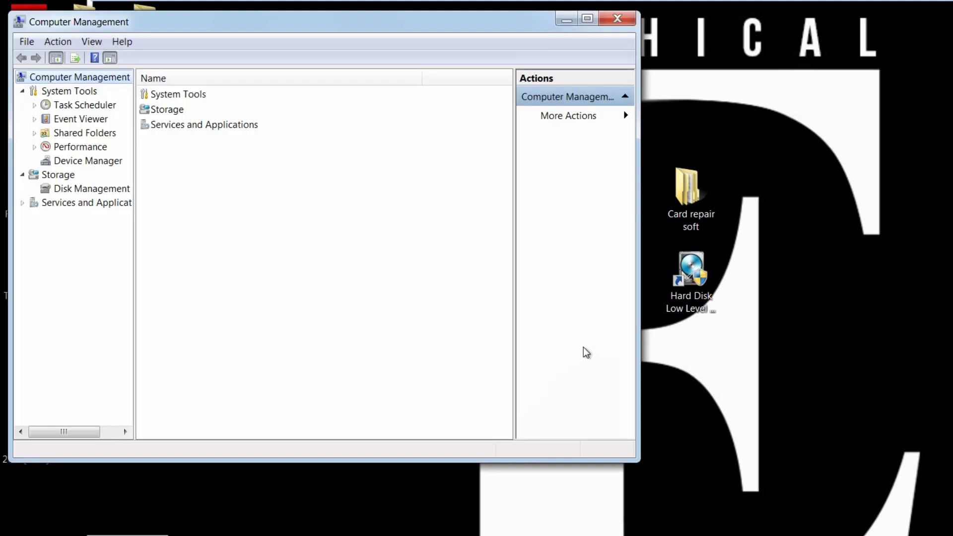
drag(326, 27, 618, 91)
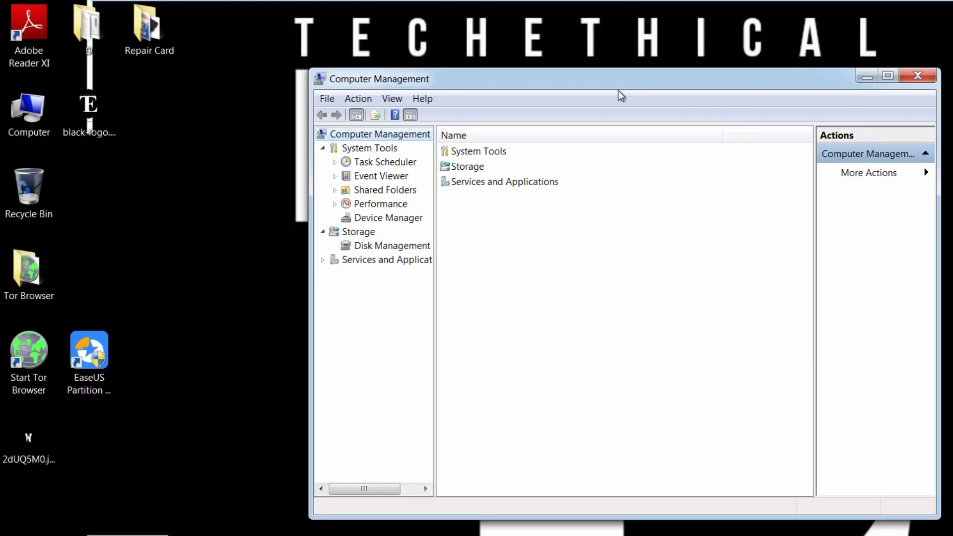
click(390, 248)
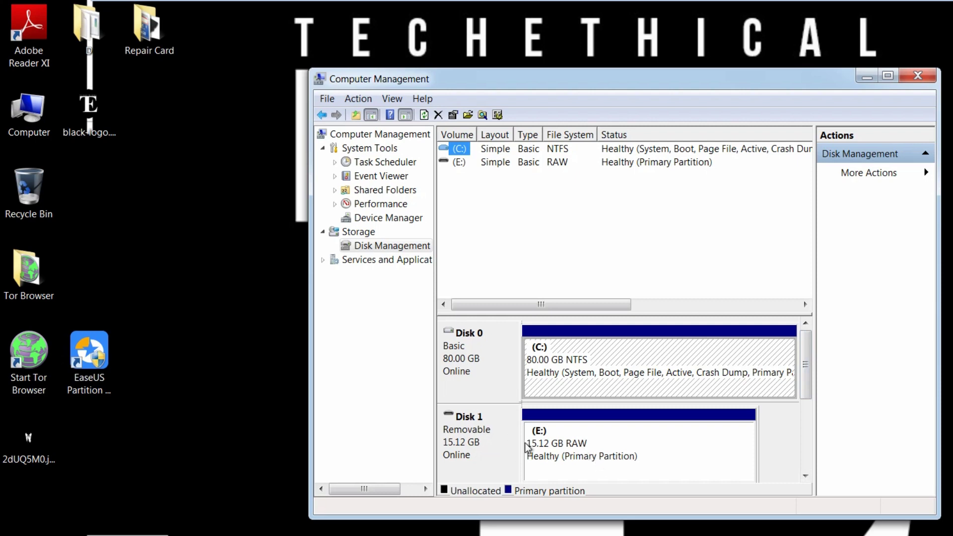
- Quick-format the RAW E: partition on Disk 1 as FAT32 with the label New Volume, and close Computer Management
click(584, 448)
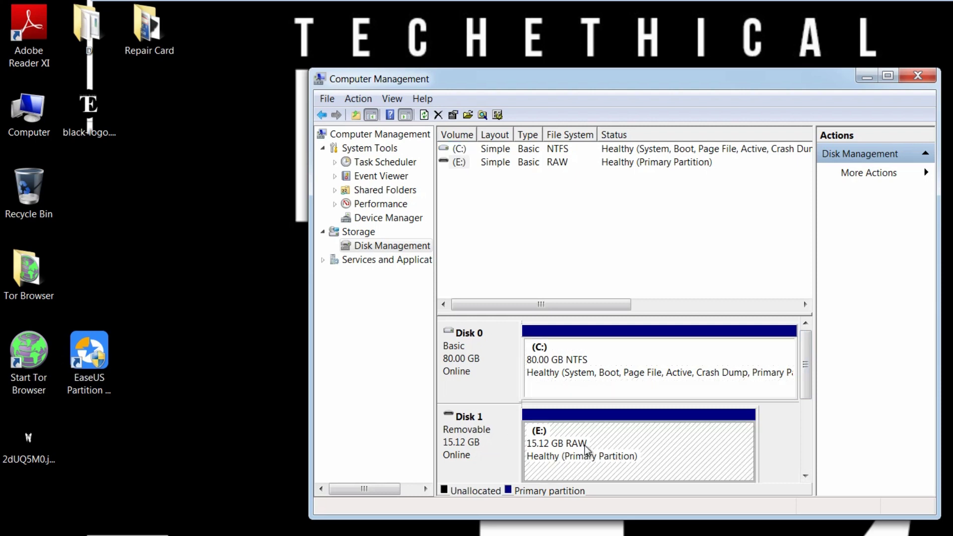
right_click(586, 448)
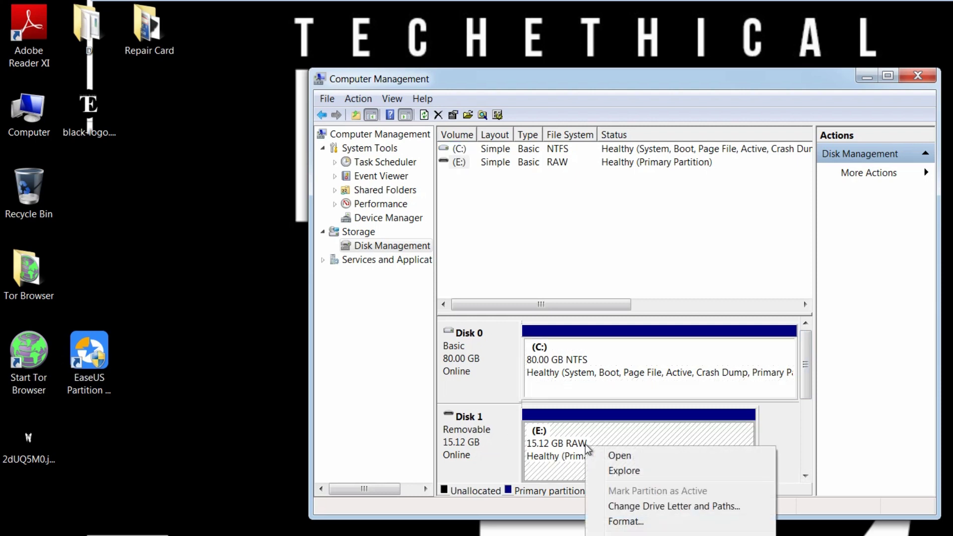
click(624, 521)
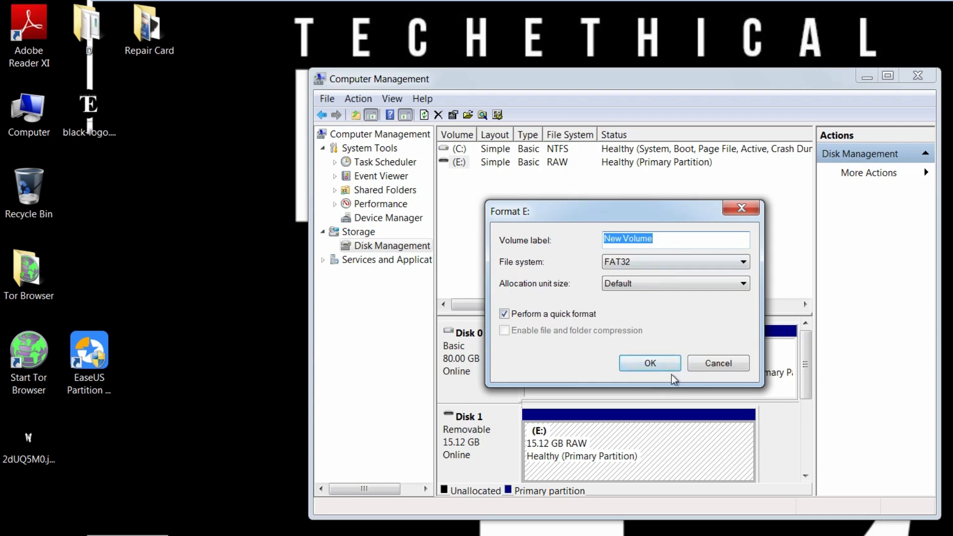
click(660, 364)
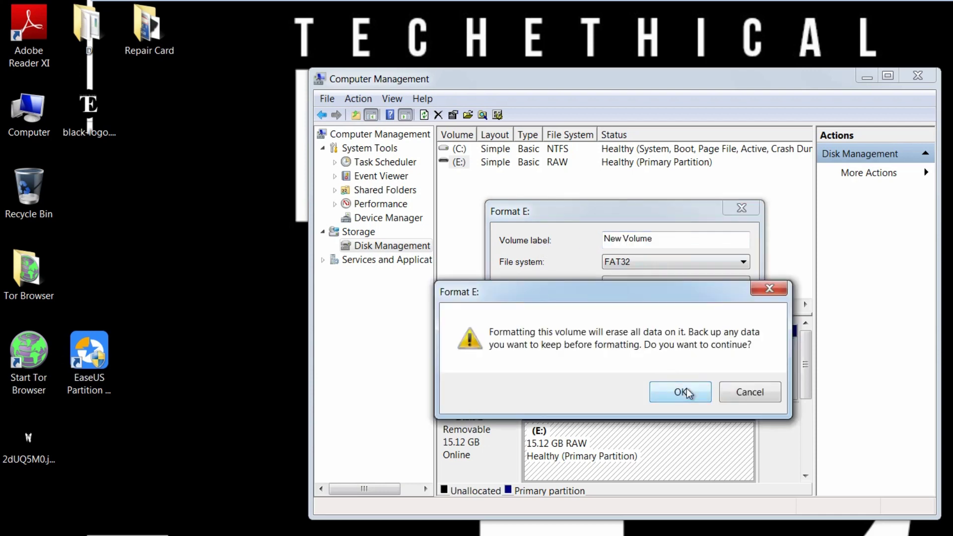
click(687, 392)
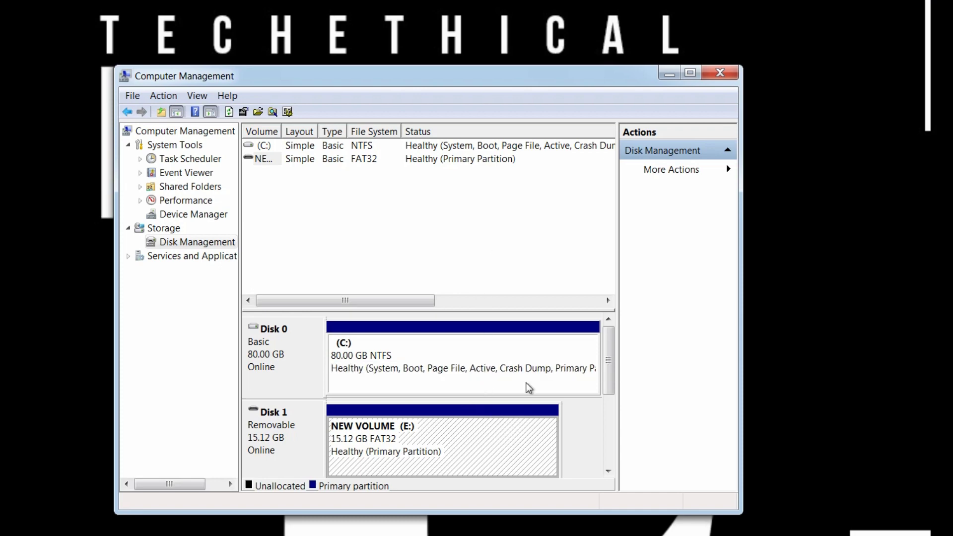
click(713, 74)
- Move the EaseUS Partition Master 13.0 shortcut below the Card repair soft folder and launch the program, allowing it to make changes
click(489, 270)
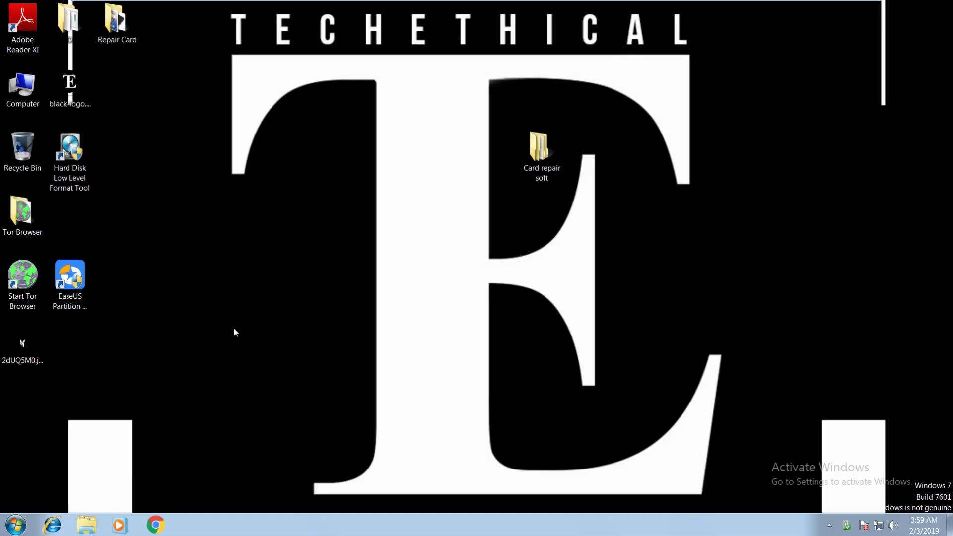
click(73, 278)
drag(73, 278, 524, 199)
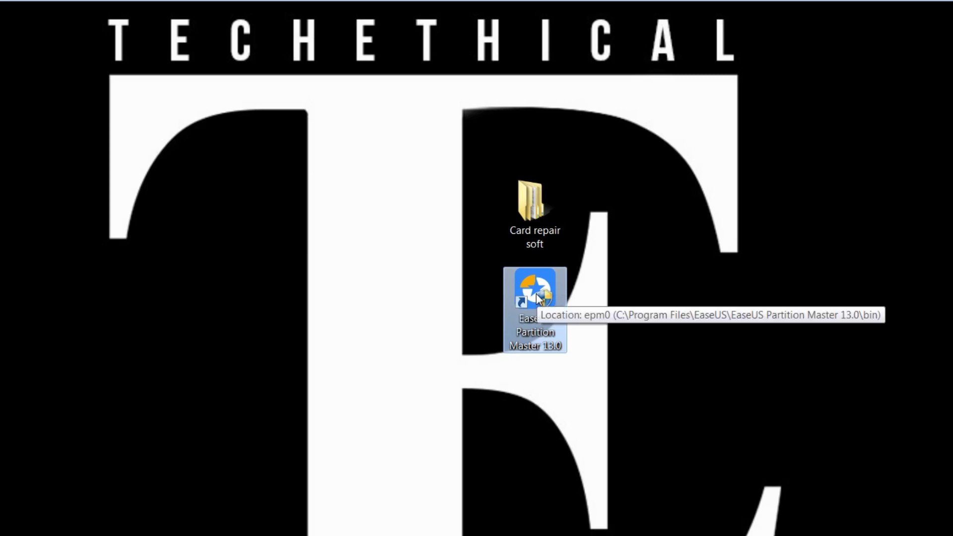
double_click(536, 294)
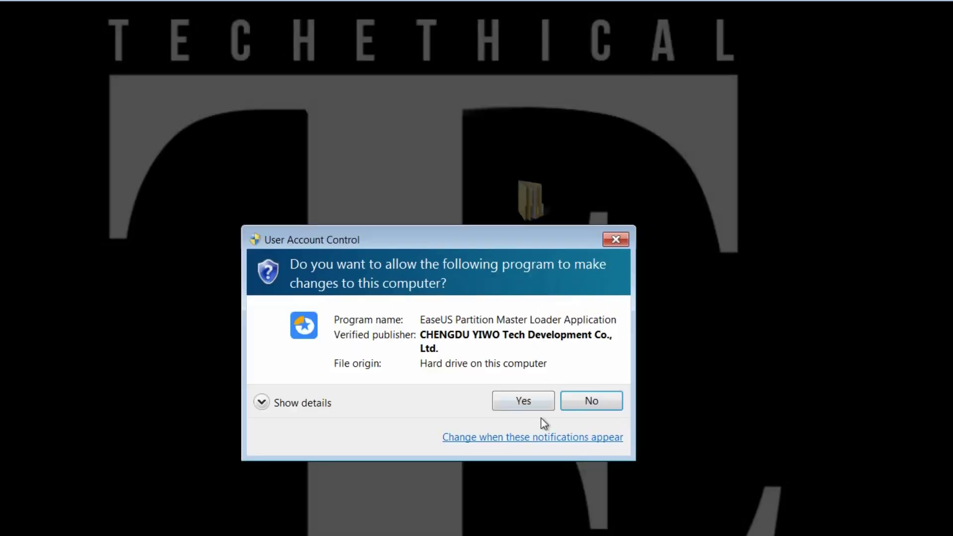
click(523, 401)
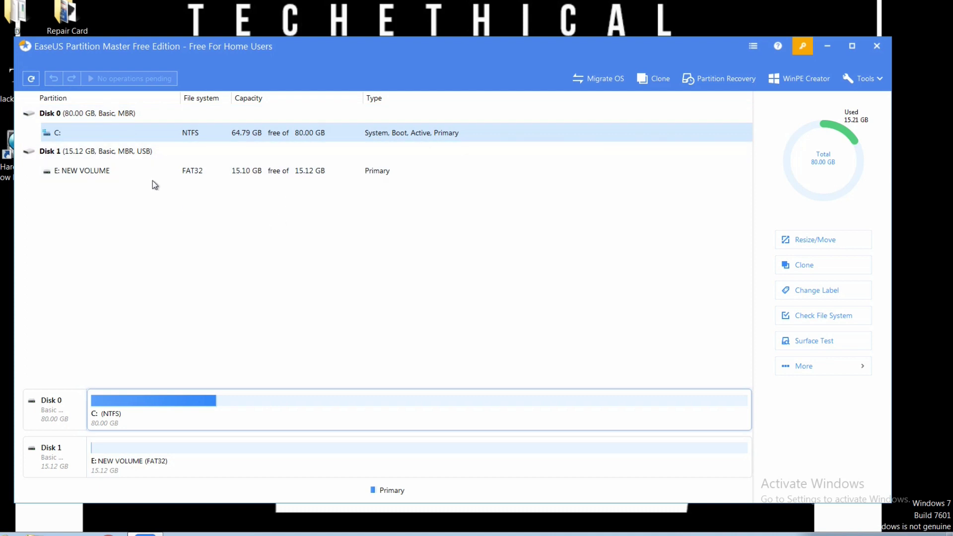
- Queue a format of partition E: NEW VOLUME as FAT32 with a 512-byte cluster size, accepting the data erasure
key(Down)
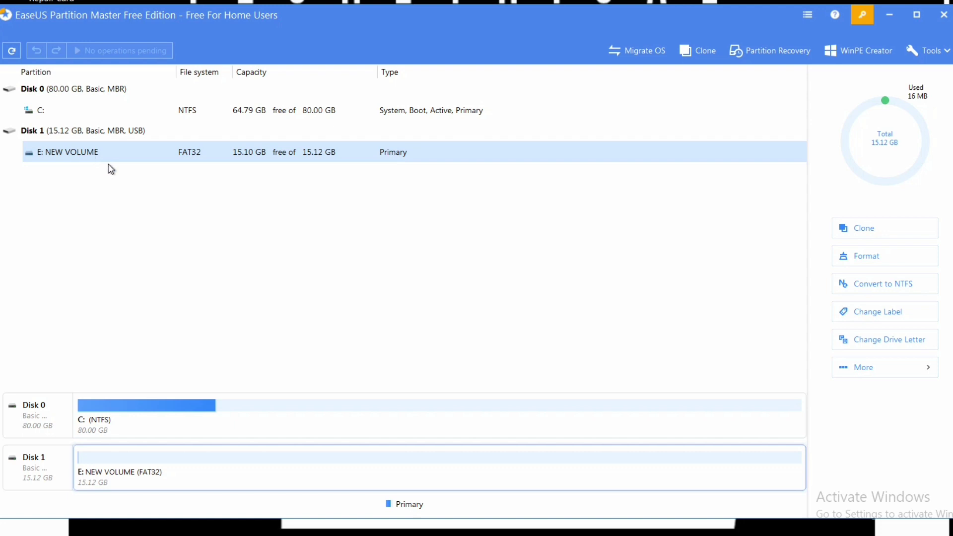
right_click(147, 159)
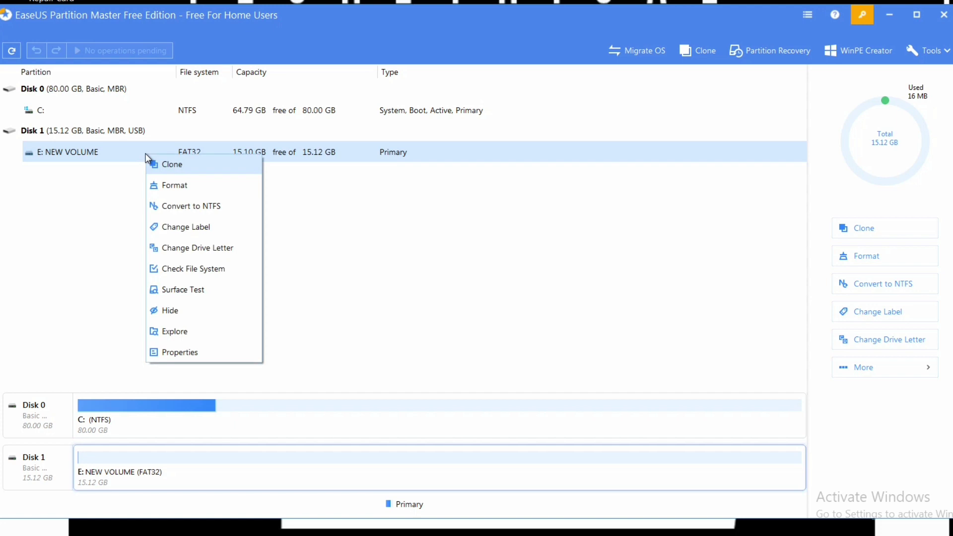
click(184, 189)
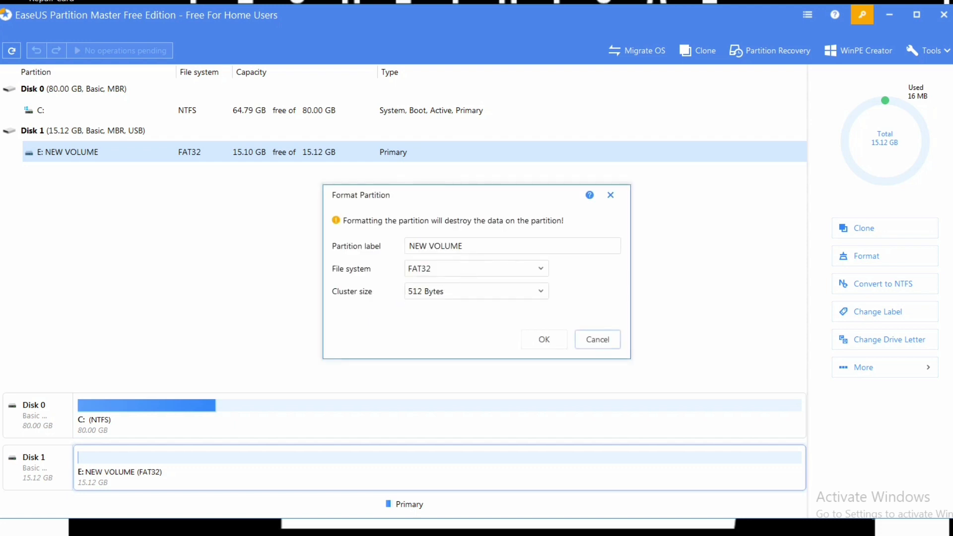
click(446, 269)
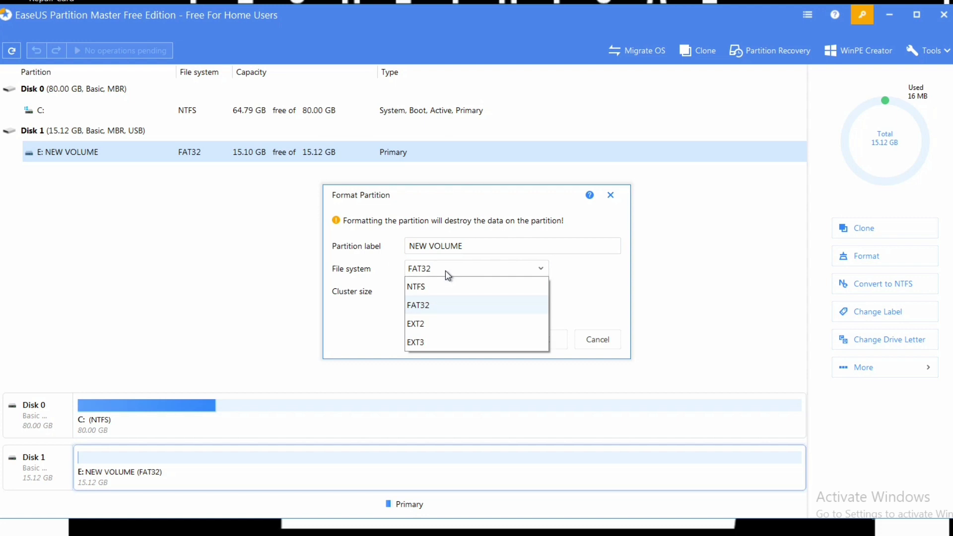
click(443, 273)
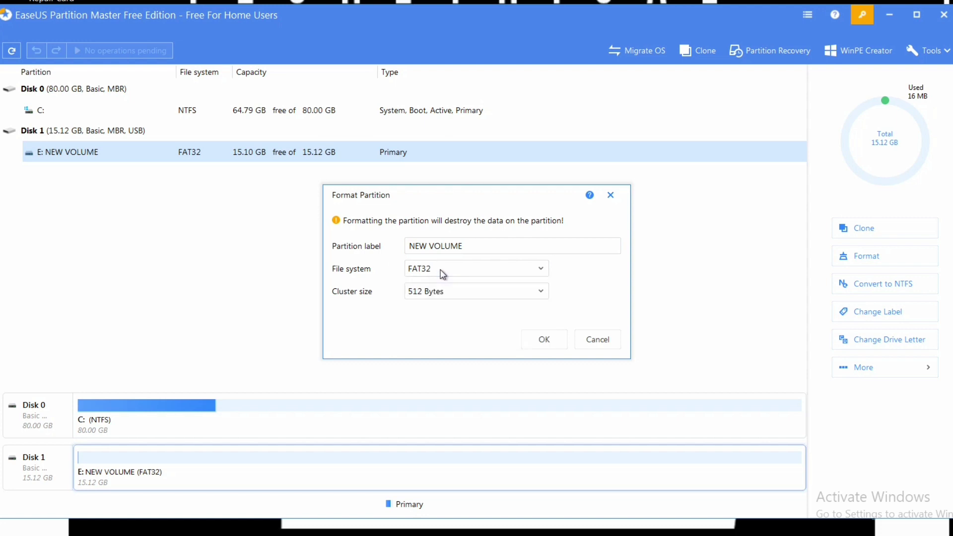
click(547, 342)
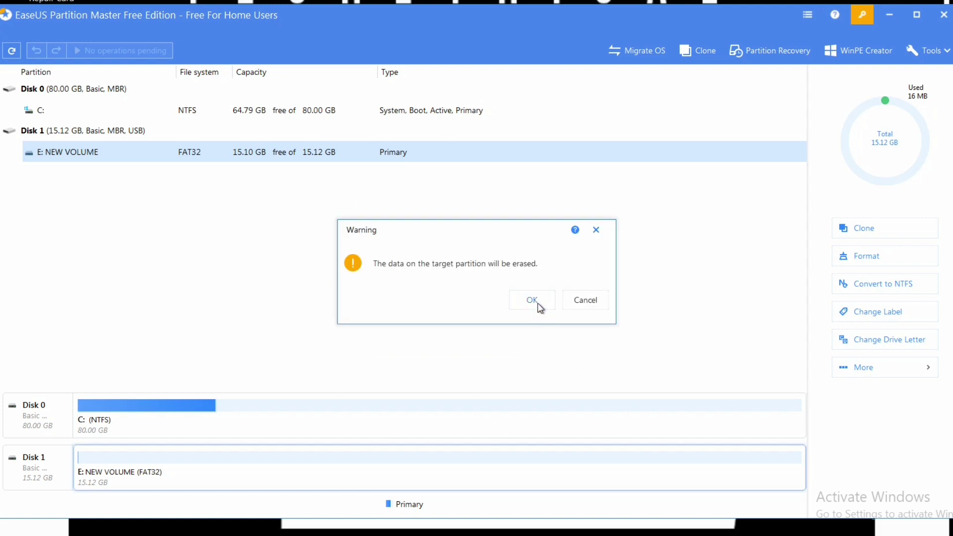
click(532, 301)
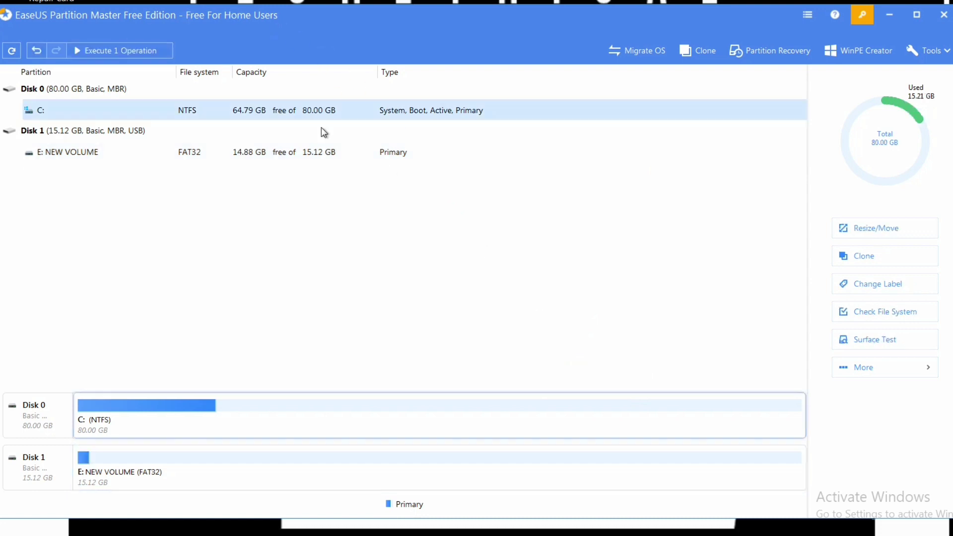
- Execute and apply the pending format of partition E:, and finish the operation once it completes
click(136, 157)
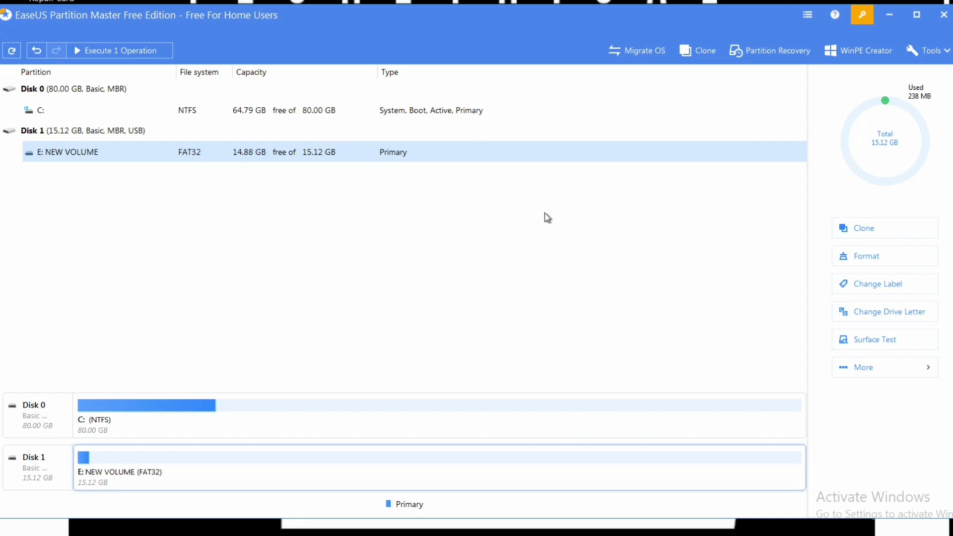
click(142, 51)
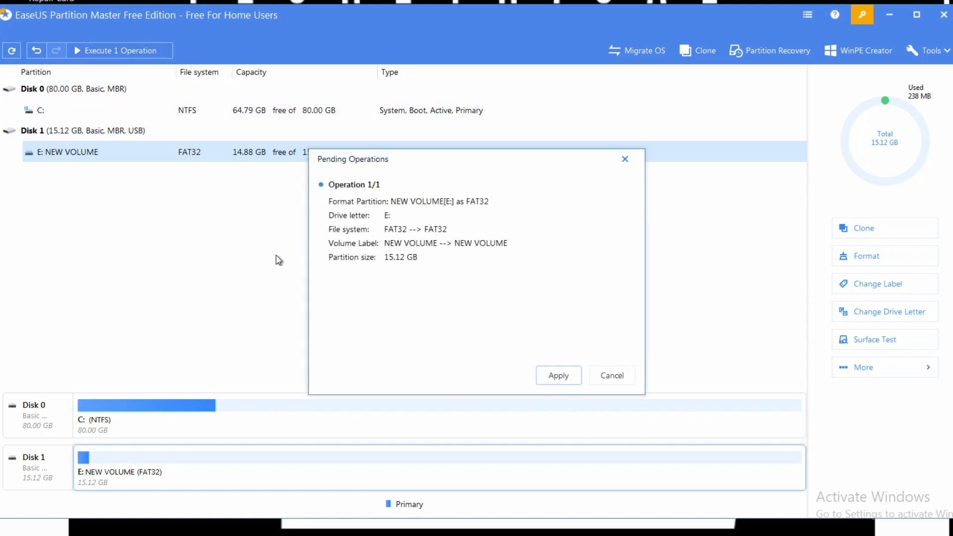
click(559, 377)
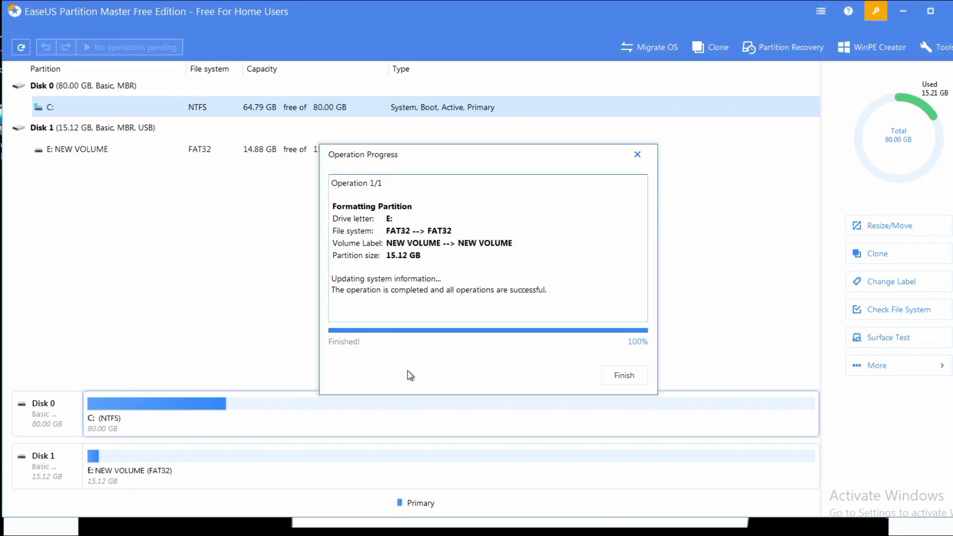
click(624, 377)
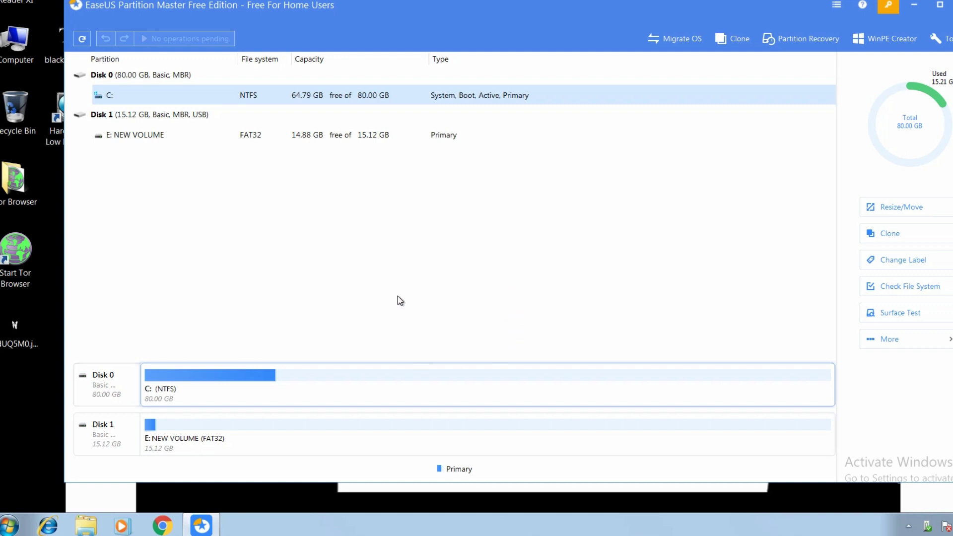
- Return the EaseUS shortcut beneath the Hard Disk Low Level Format Tool icon and locate MalvaStyle_Setup.zip in the Card repair soft folder
mouse_move(449, 370)
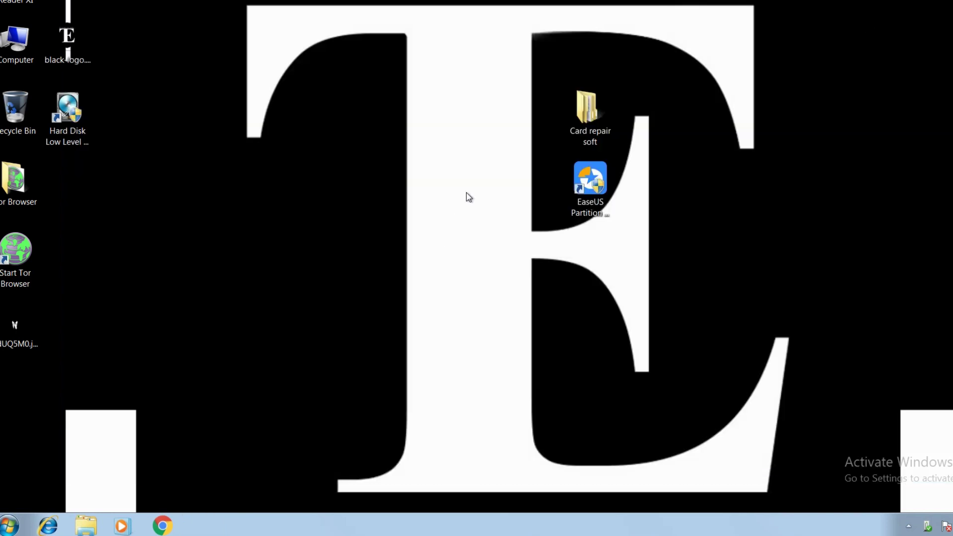
drag(595, 181, 76, 190)
double_click(584, 122)
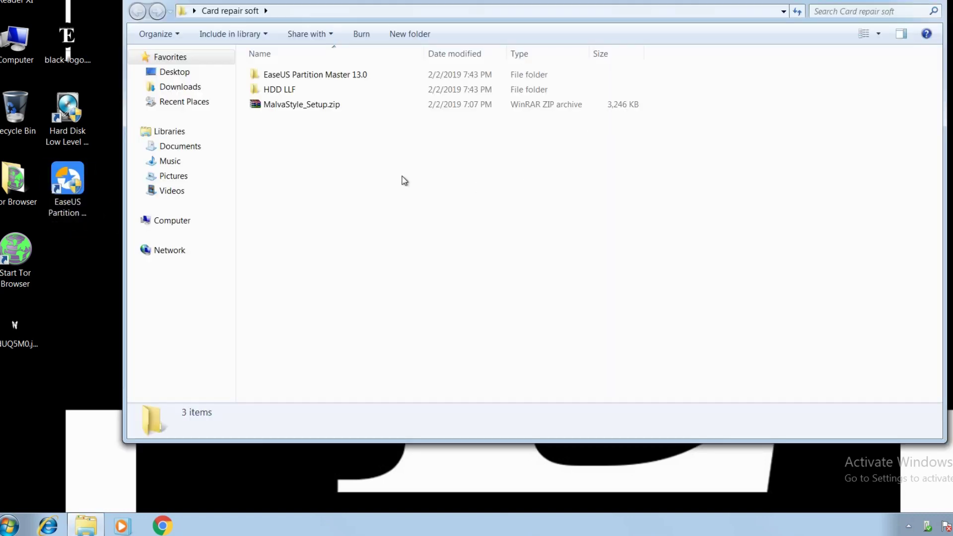
click(304, 106)
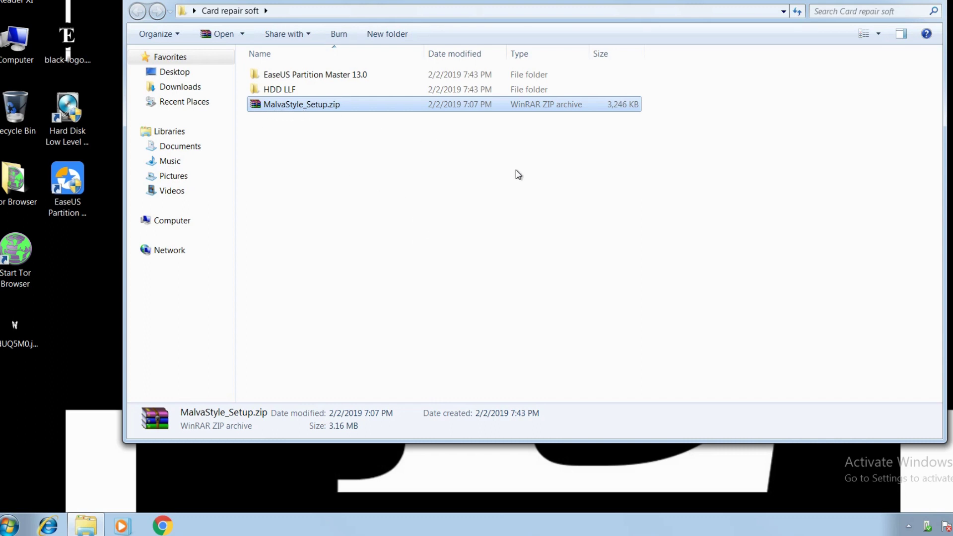
click(935, 1)
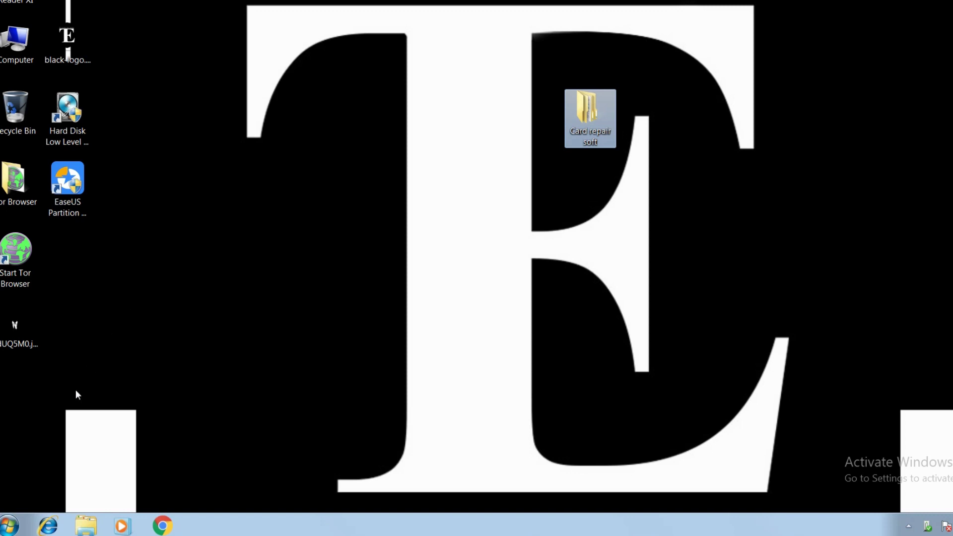
- Launch MalvaStyle Disk Repair from the CJSecure Pty Ltd program group and allow it to make changes
click(10, 529)
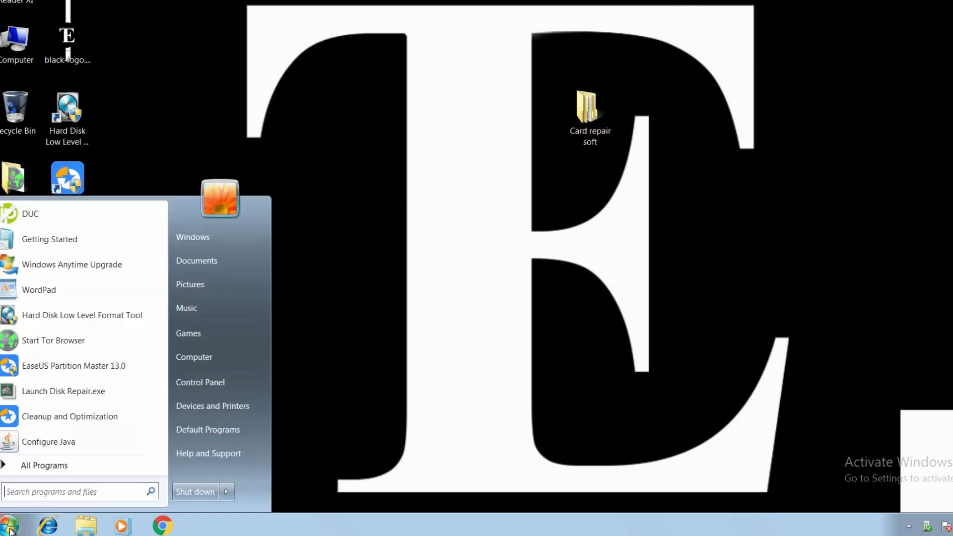
click(35, 465)
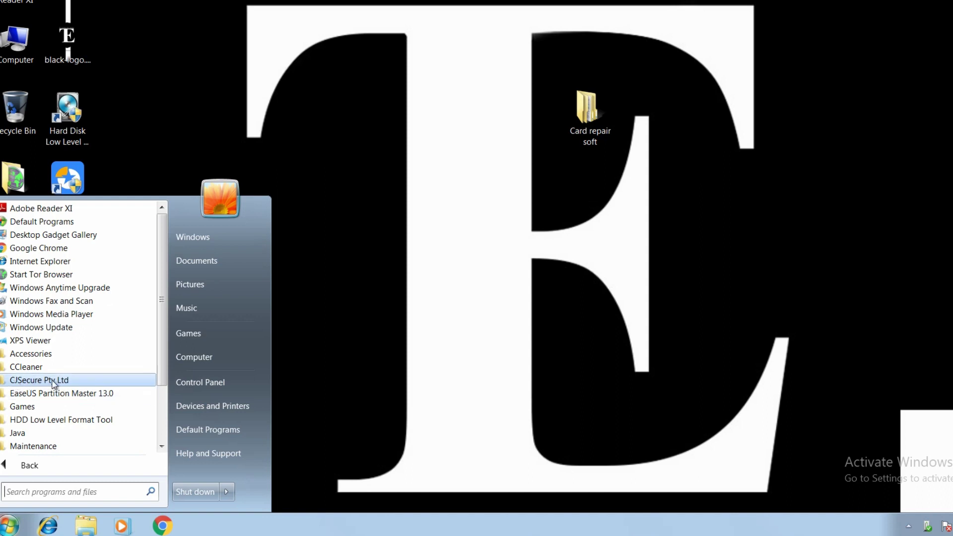
click(33, 381)
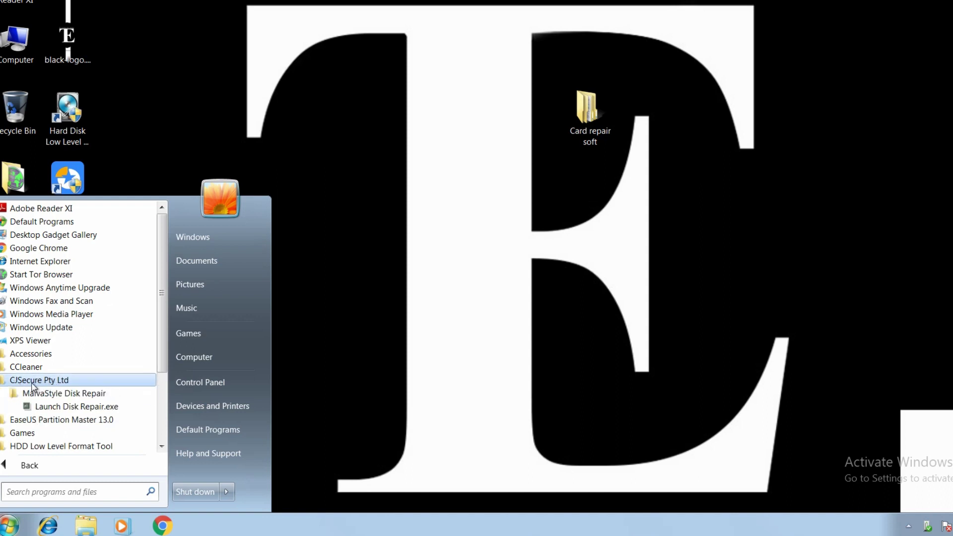
click(102, 407)
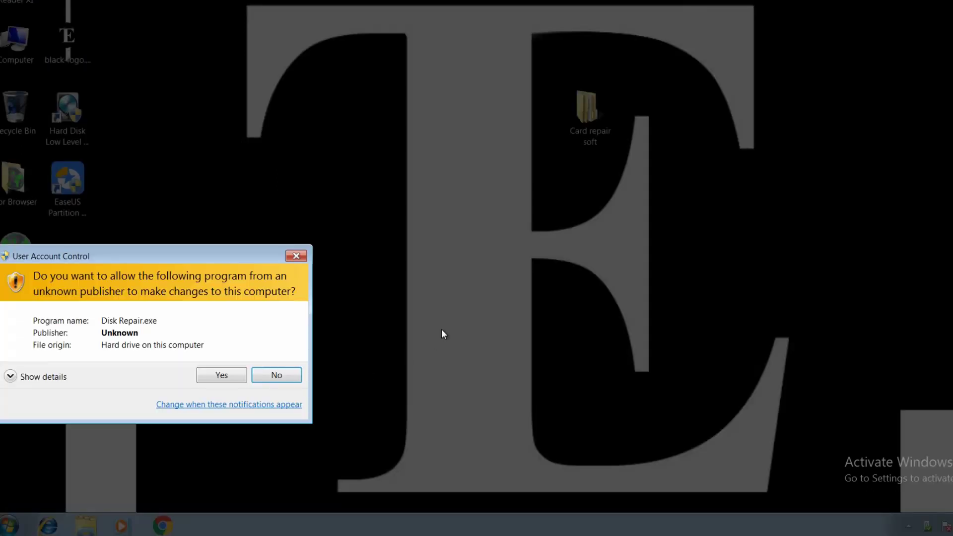
click(221, 375)
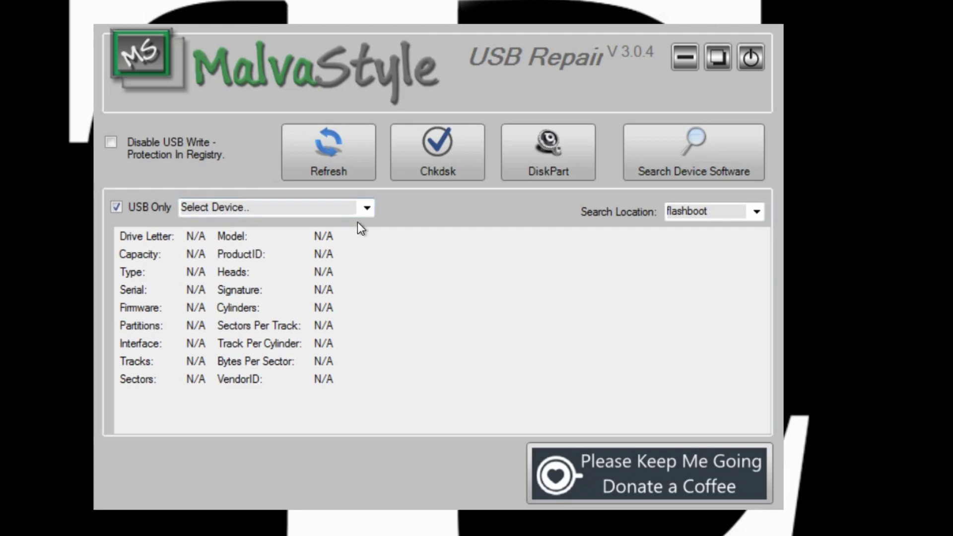
- Choose the JetFlash Transcend 16GB USB Device for repair and disable USB write-protection in the registry, acknowledging the restart notice
click(367, 208)
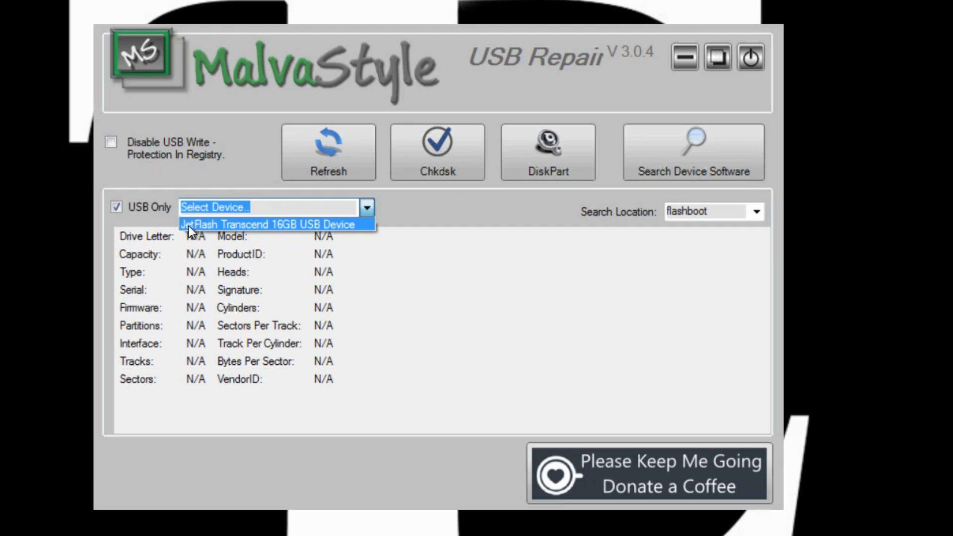
click(263, 225)
click(324, 225)
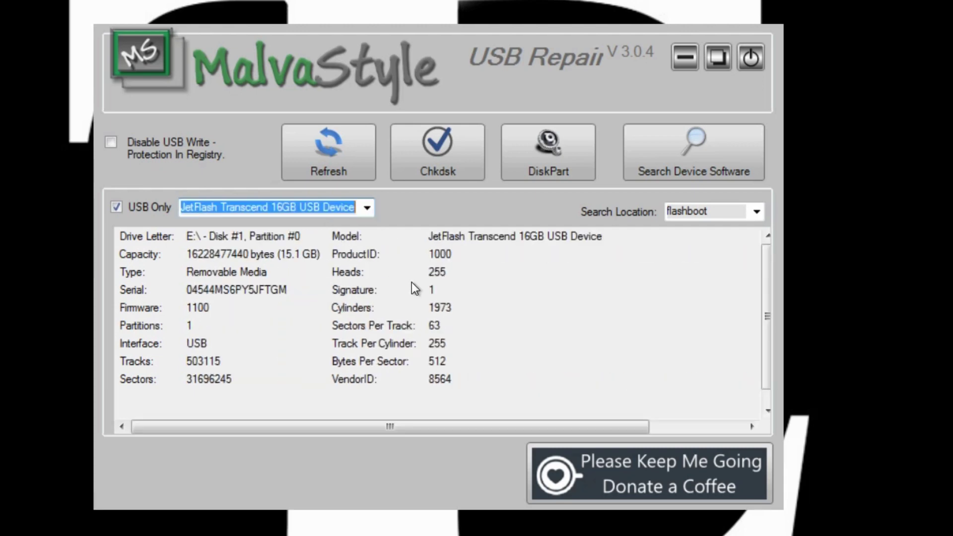
click(111, 143)
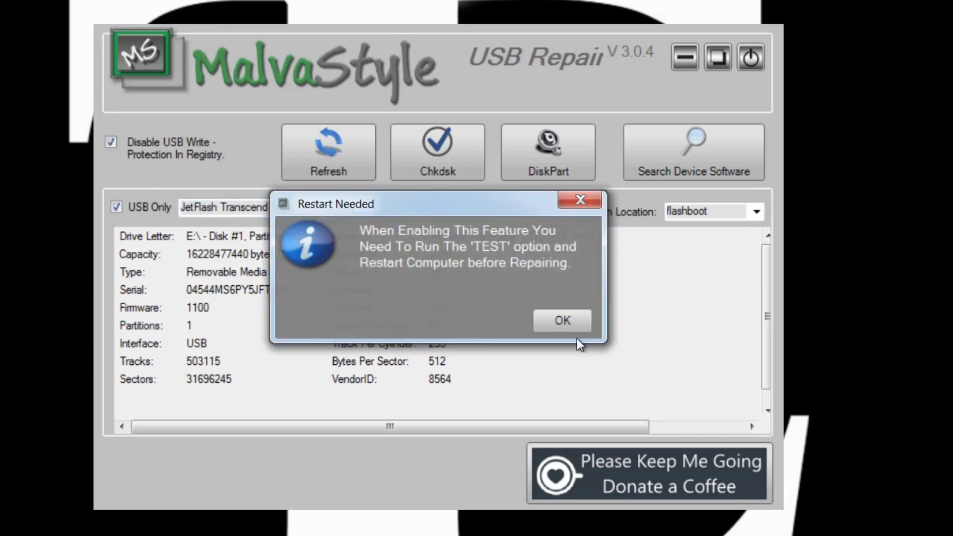
click(571, 327)
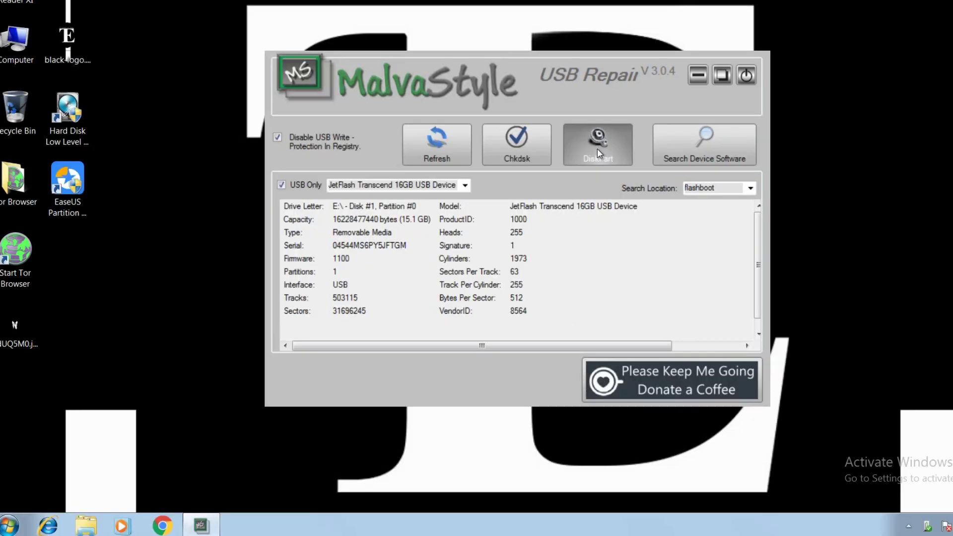
- Format and repair E:\ - Disk #1, Partition #0 with DiskPart, and dismiss the completion notices once it finishes
click(597, 149)
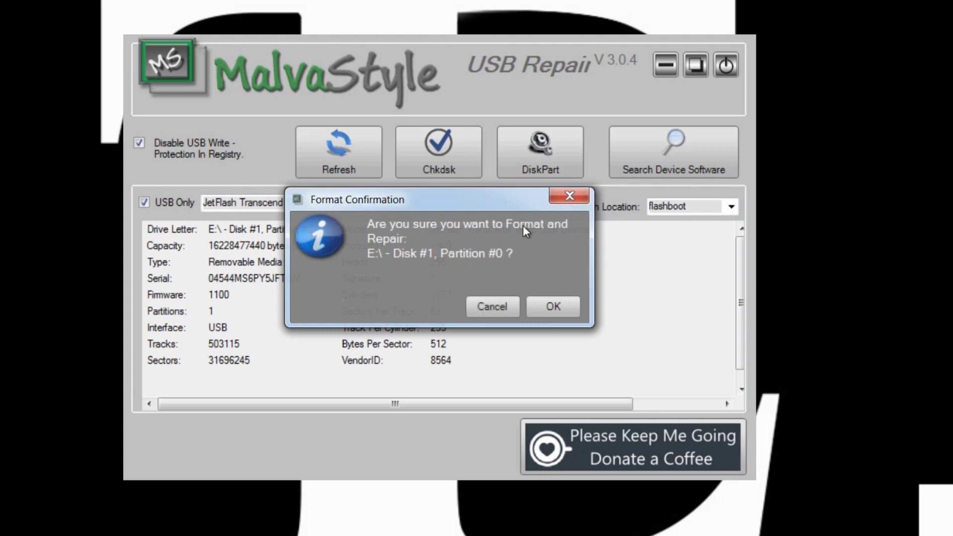
click(554, 307)
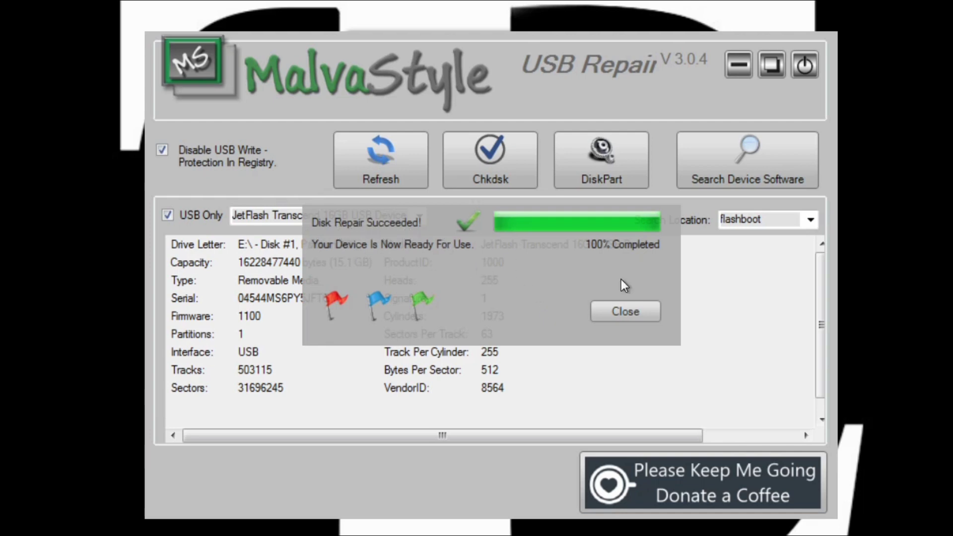
click(636, 318)
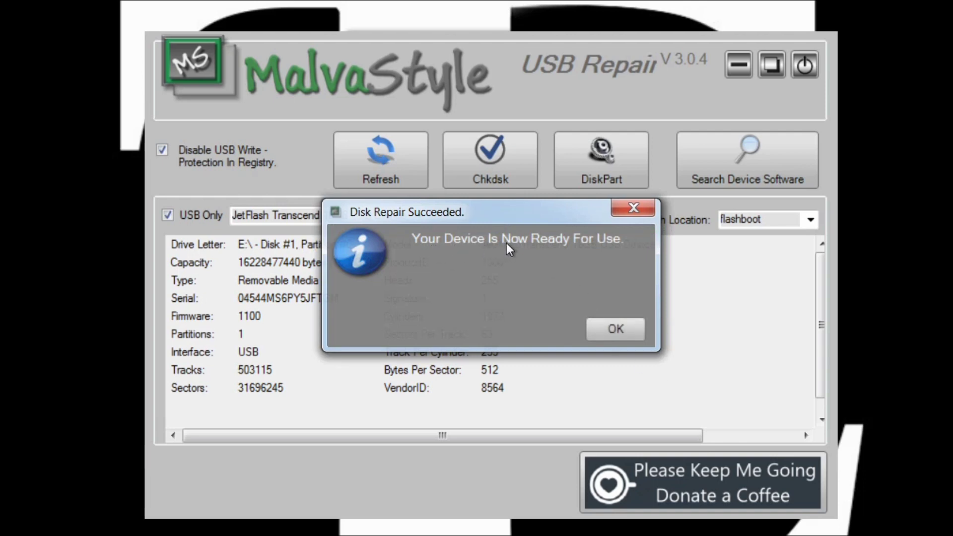
click(629, 335)
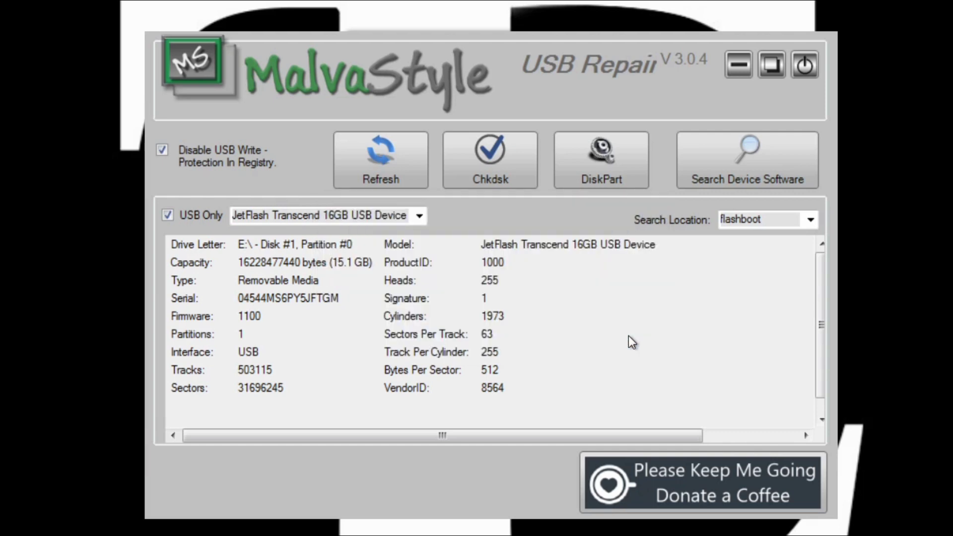